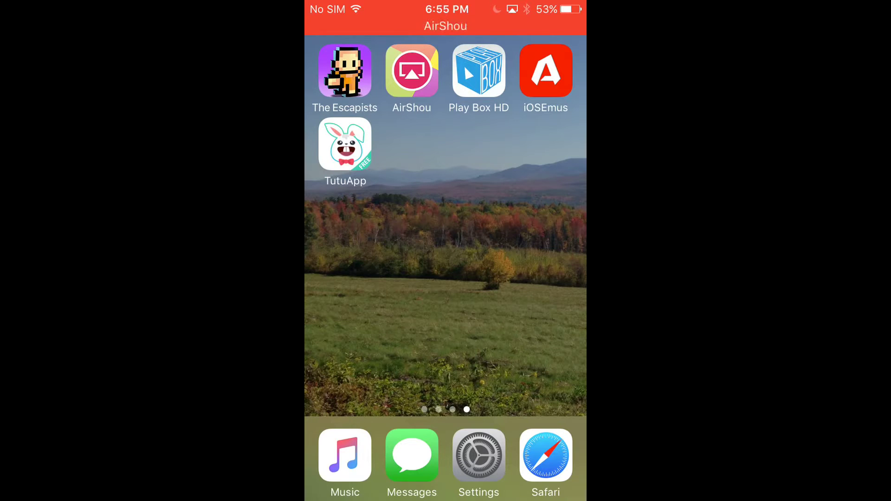
# Load the iosem.us website in Safari
pyautogui.click(546, 455)
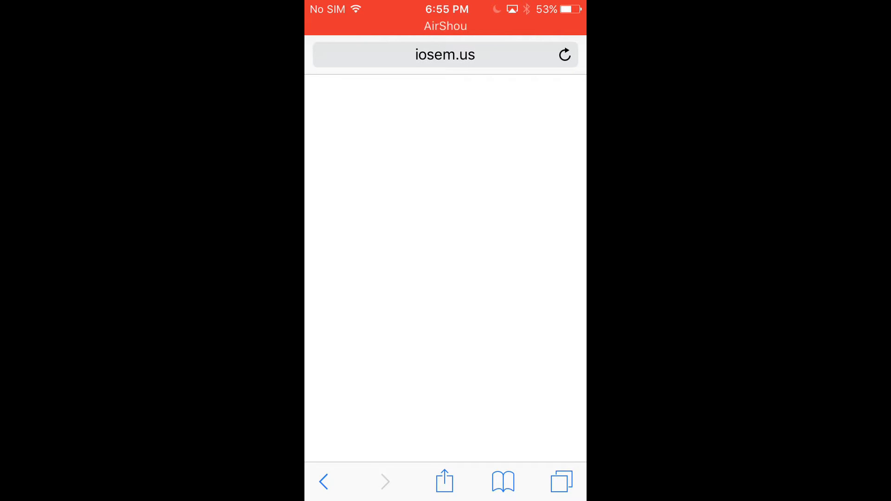
pyautogui.click(445, 54)
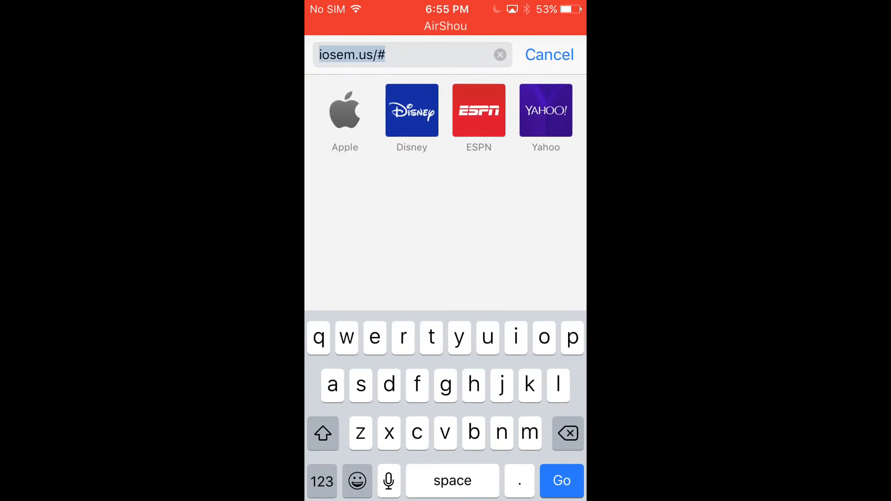
pyautogui.write('ios')
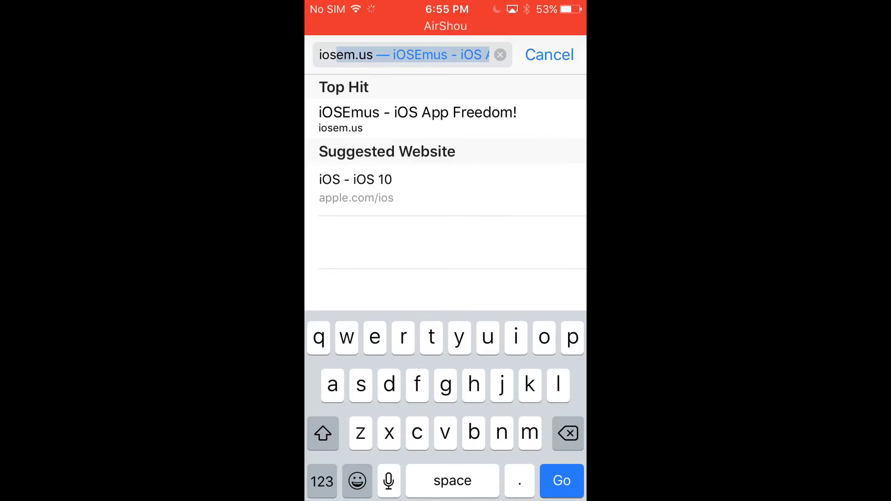
pyautogui.write('em.')
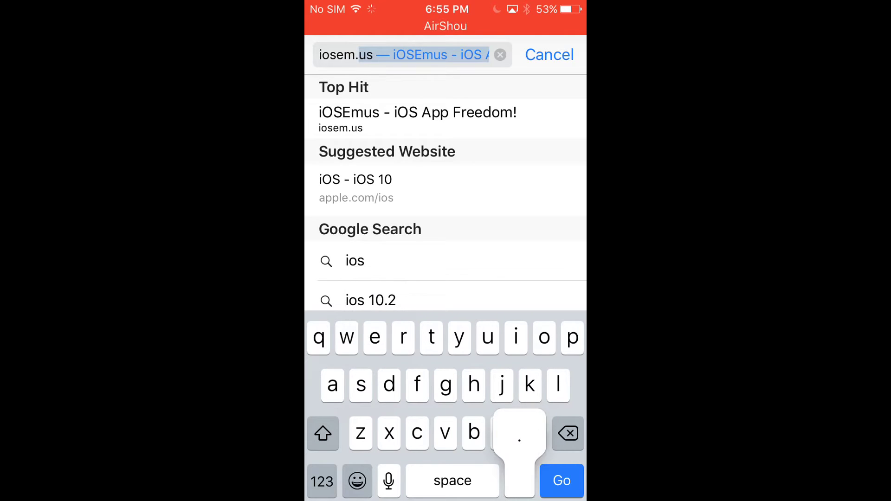
pyautogui.write('us')
pyautogui.press('Return')
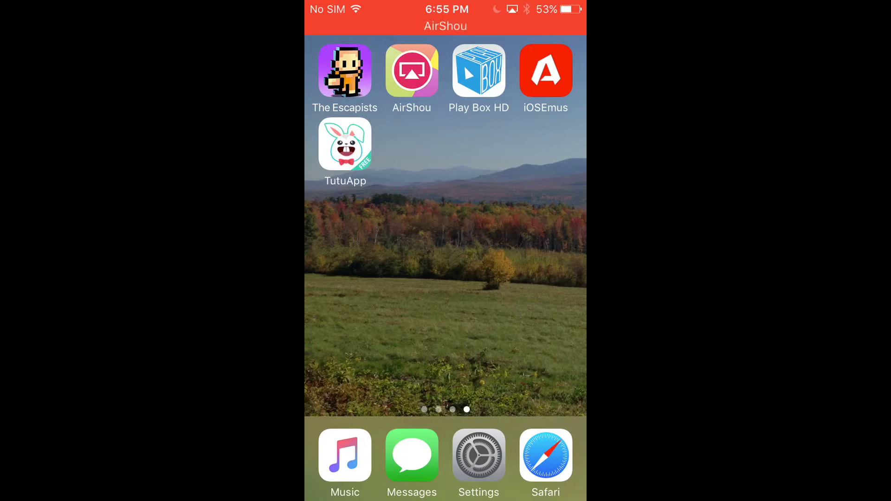
# Return to iosem.us in Safari, start the offered profile install, then cancel it
pyautogui.click(546, 456)
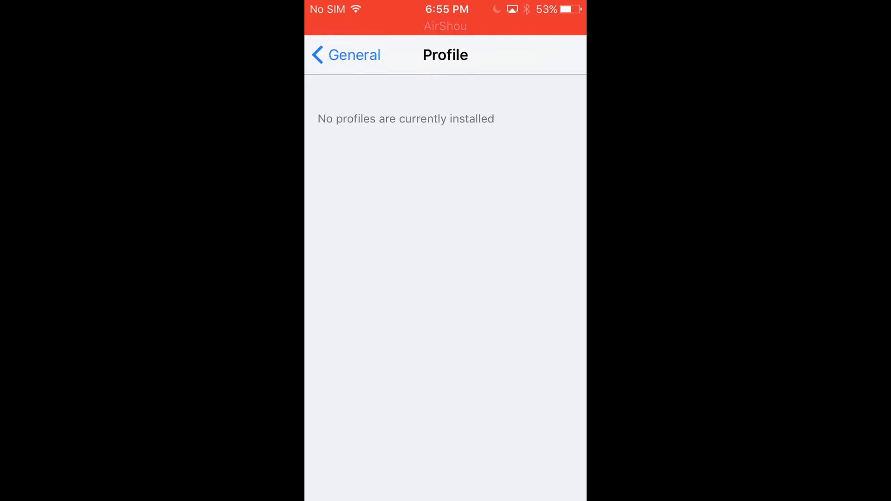
pyautogui.click(559, 55)
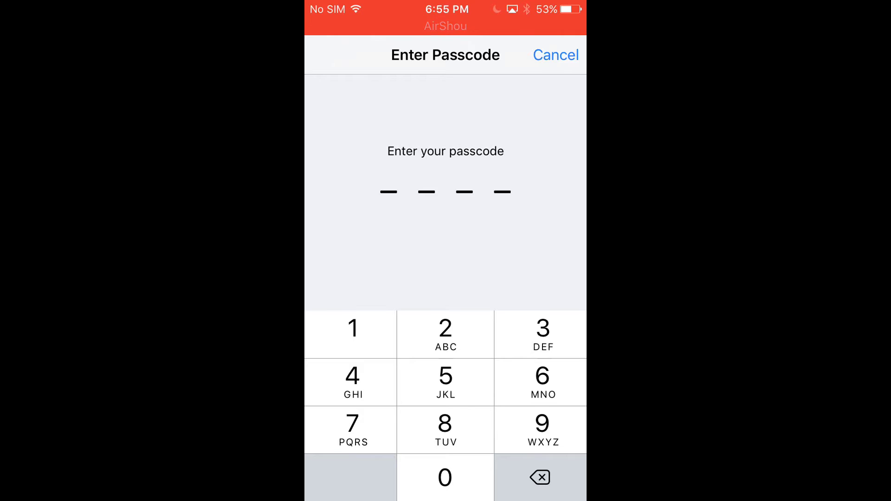
pyautogui.click(556, 55)
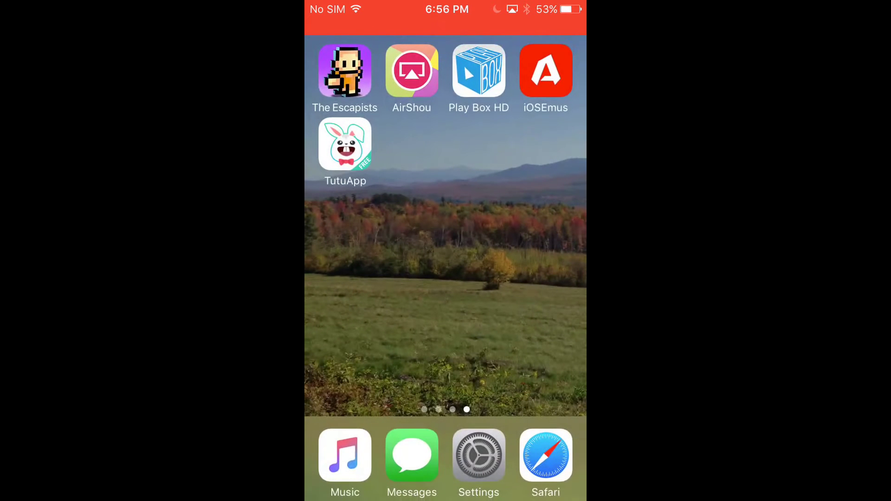
# Move the iOSEmus icon to row two, then open Pokemon GO (Tweaked) from its Install list
pyautogui.click(546, 71)
pyautogui.moveTo(546, 71)
pyautogui.mouseDown()
pyautogui.moveTo(465, 233)
pyautogui.moveTo(501, 239)
pyautogui.moveTo(344, 143)
pyautogui.mouseUp()
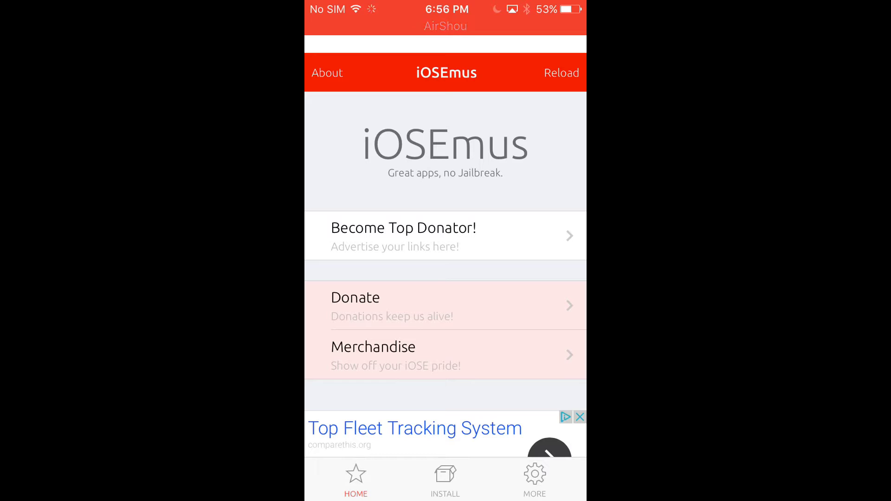
pyautogui.click(445, 478)
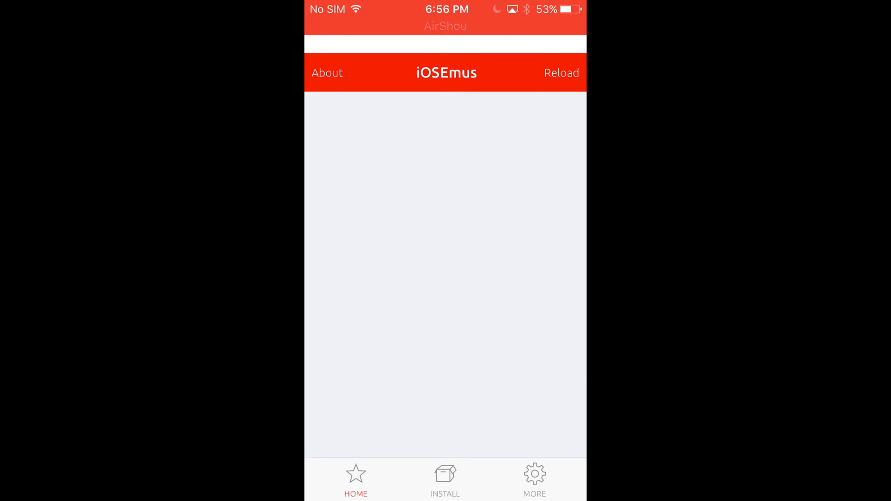
pyautogui.scroll(-5, 446, 274)
pyautogui.scroll(-10, 446, 274)
pyautogui.scroll(-10, 446, 274)
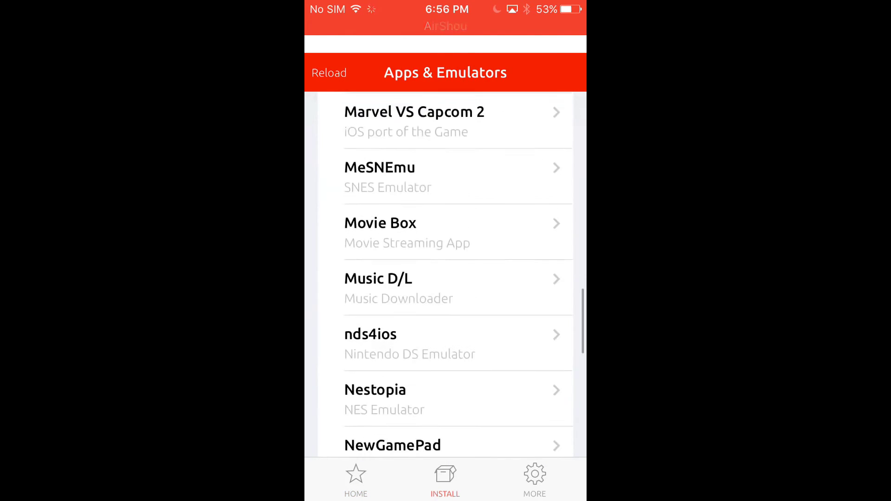
pyautogui.scroll(-3, 446, 274)
pyautogui.scroll(-3, 446, 274)
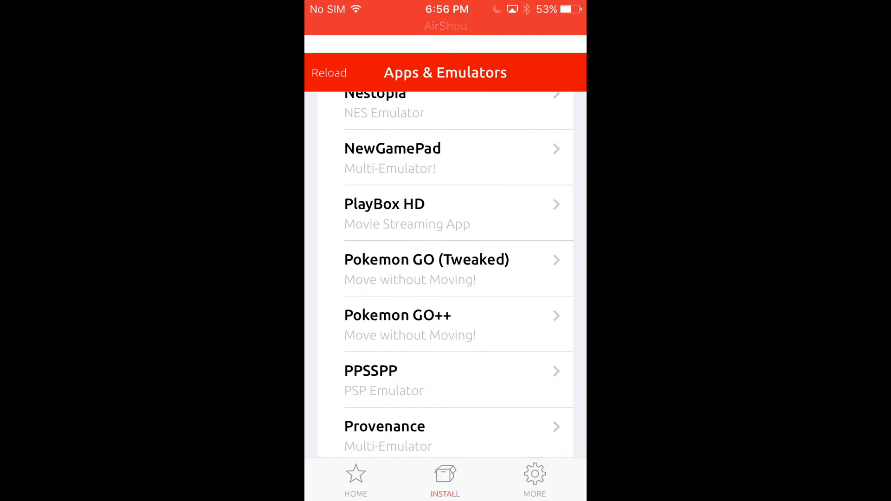
pyautogui.click(427, 269)
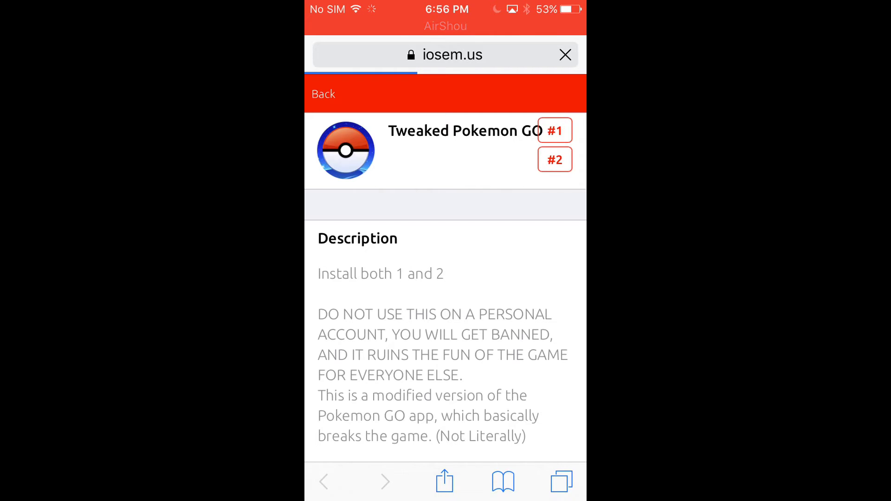
# Switch to the other iosem.us Safari tab and accept the TutuHelper install
pyautogui.click(562, 481)
pyautogui.click(446, 92)
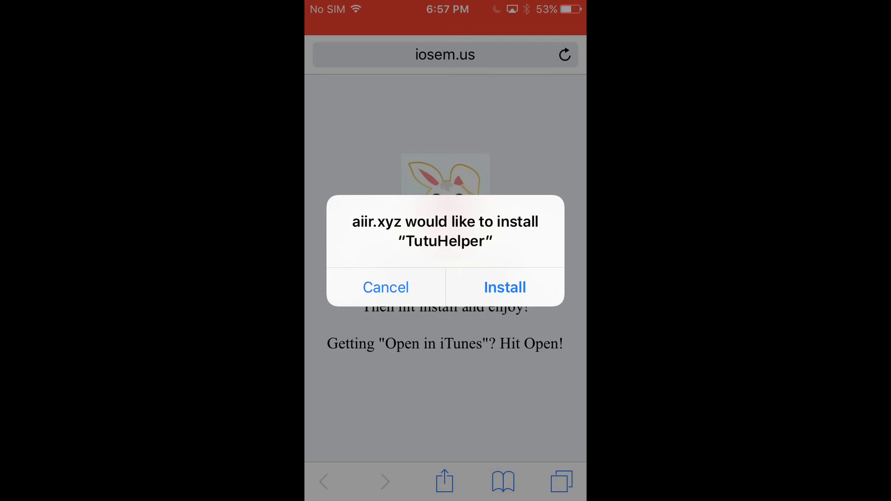
pyautogui.click(505, 287)
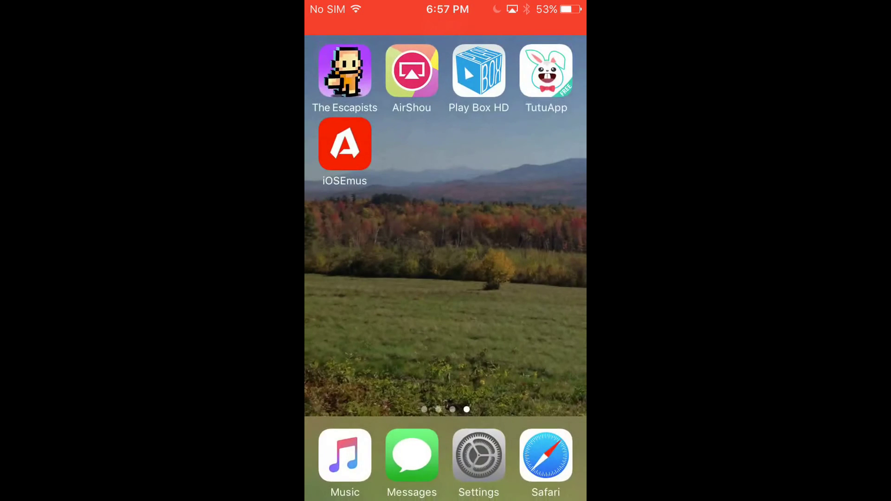
# Put the home screen into icon-editing mode and leave Safari
pyautogui.click(546, 70)
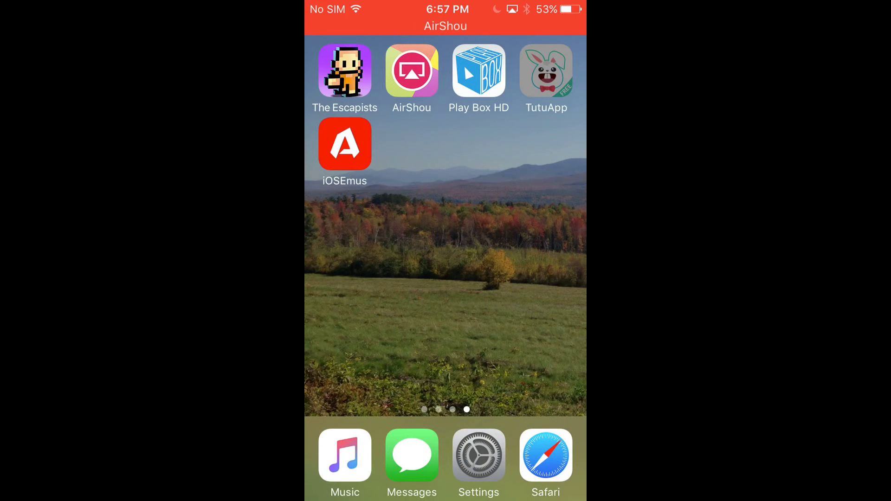
pyautogui.moveTo(546, 70)
pyautogui.mouseDown()
pyautogui.moveTo(478, 188)
pyautogui.moveTo(442, 309)
pyautogui.moveTo(546, 70)
pyautogui.mouseUp()
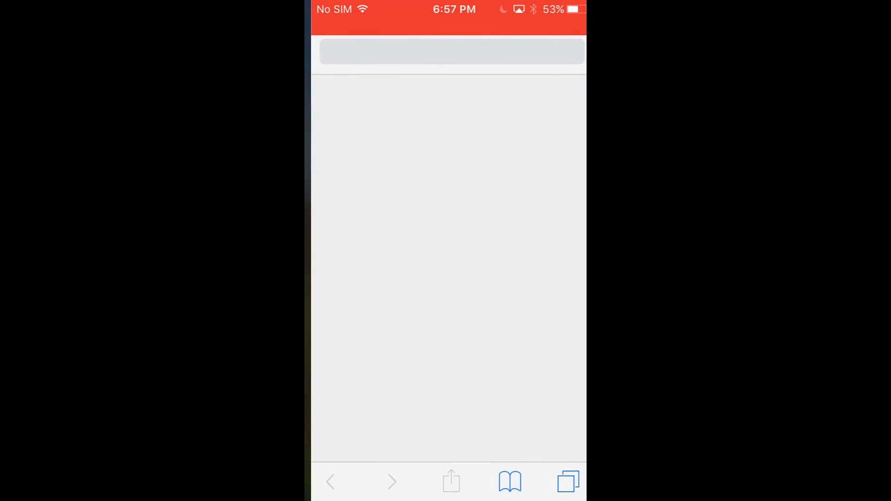
pyautogui.press('super')
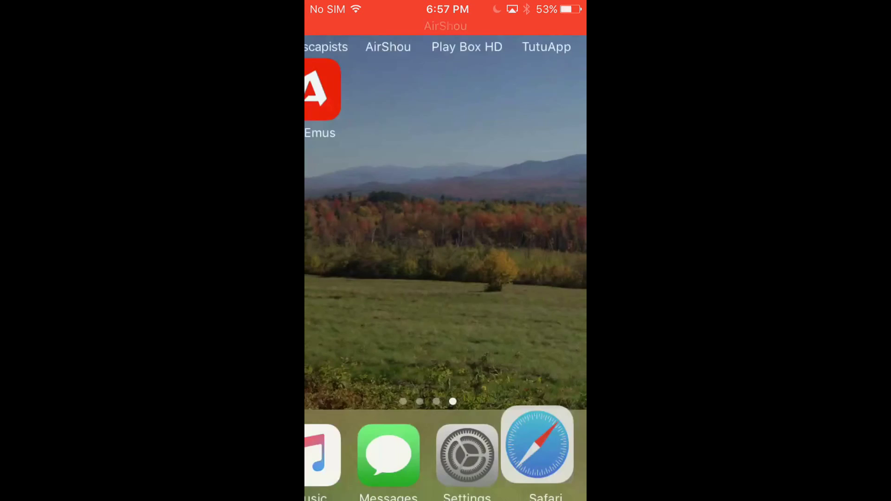
# Check Winner Media Co., Ltd. under Profiles & Device Management shows TutuApp as Verified
pyautogui.click(478, 455)
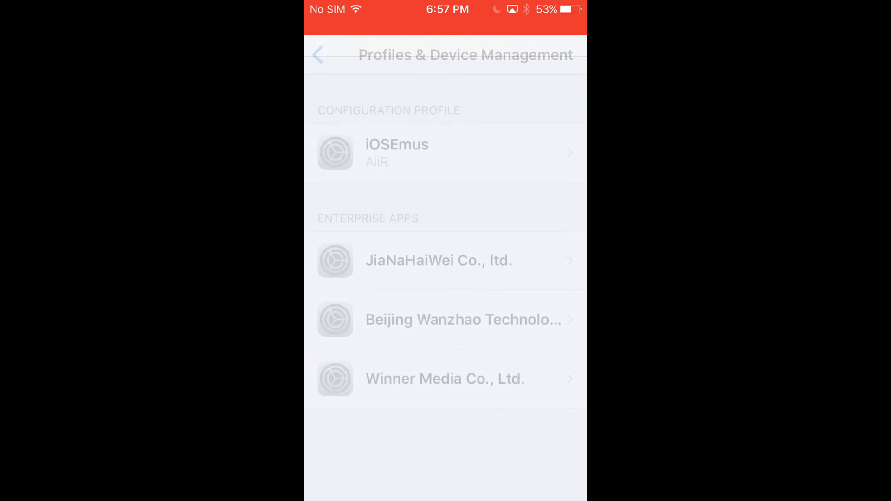
pyautogui.click(316, 55)
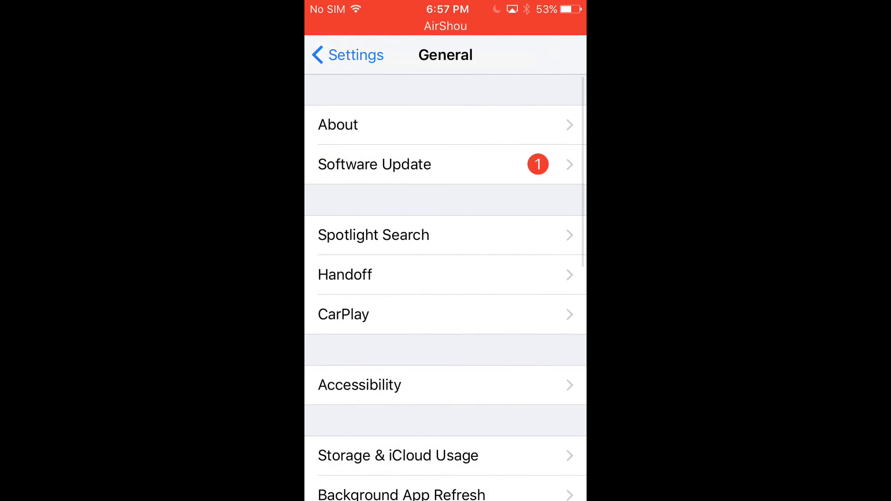
pyautogui.scroll(2, 446, 232)
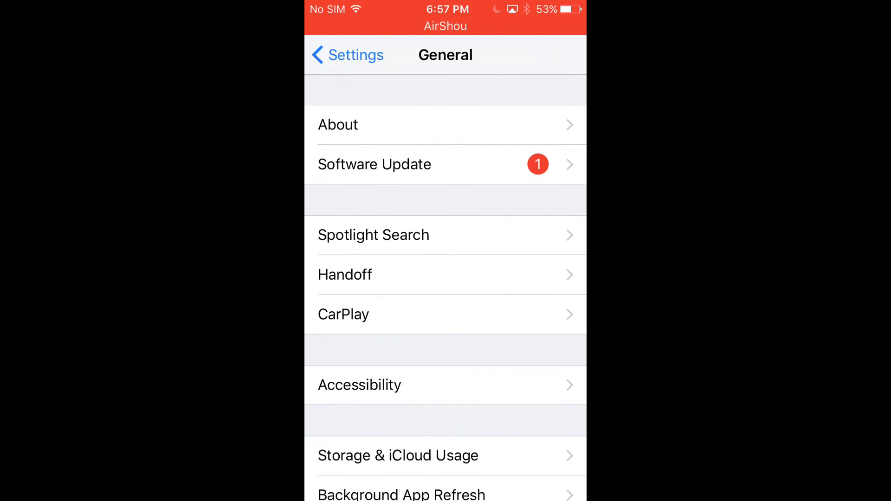
pyautogui.scroll(-10, 445, 279)
pyautogui.click(421, 318)
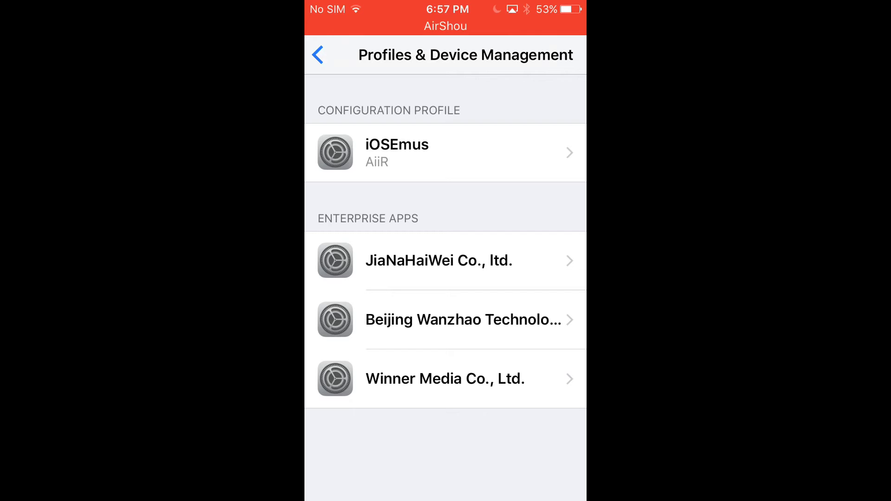
pyautogui.click(445, 378)
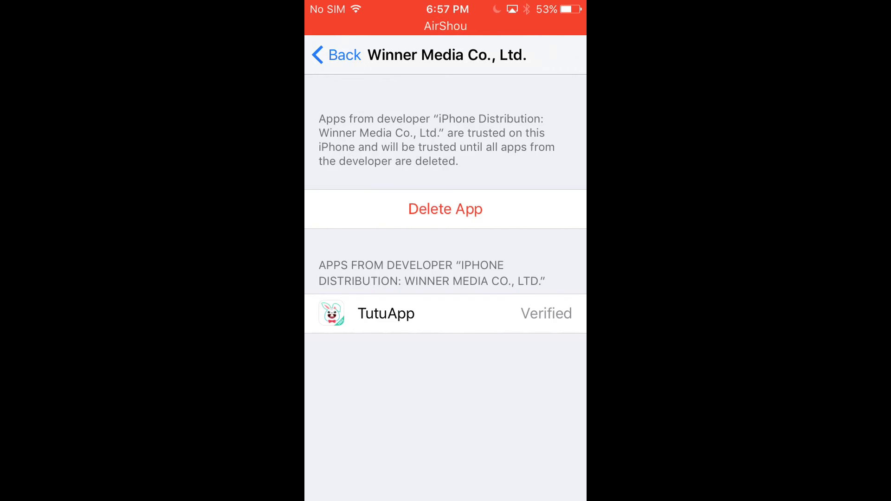
pyautogui.press('super')
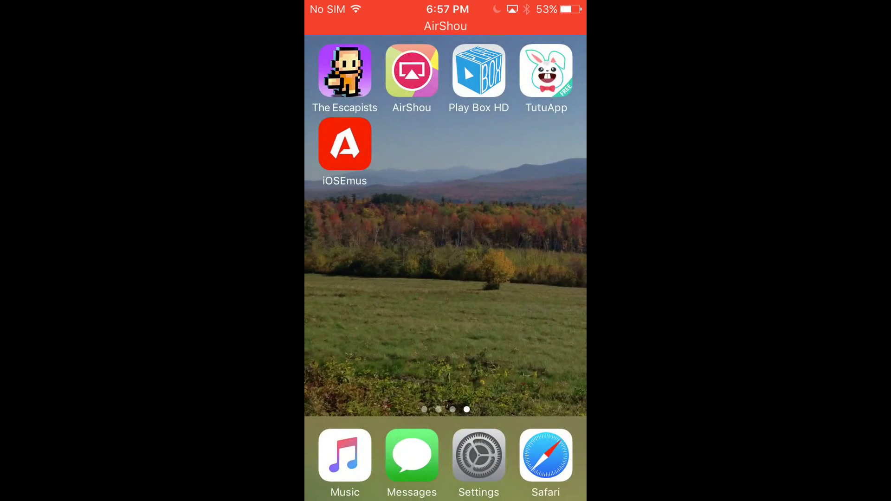
pyautogui.click(546, 70)
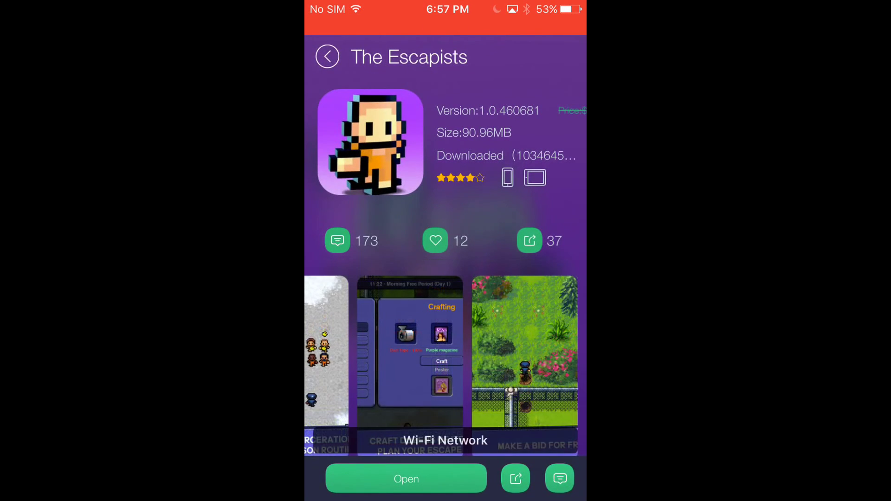
pyautogui.click(327, 56)
pyautogui.click(338, 54)
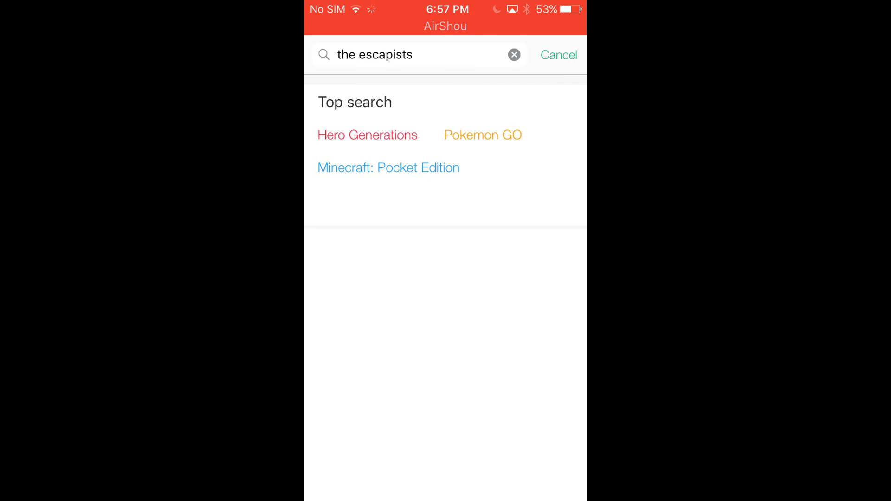
pyautogui.click(559, 55)
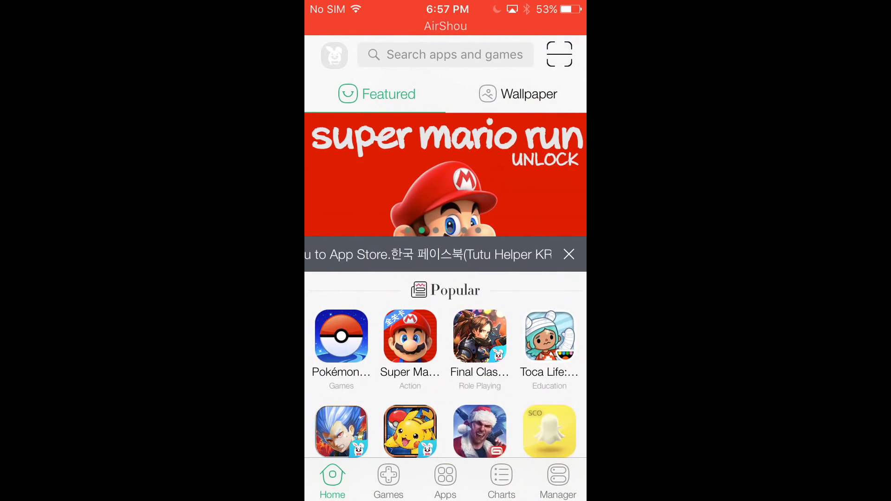
pyautogui.click(446, 55)
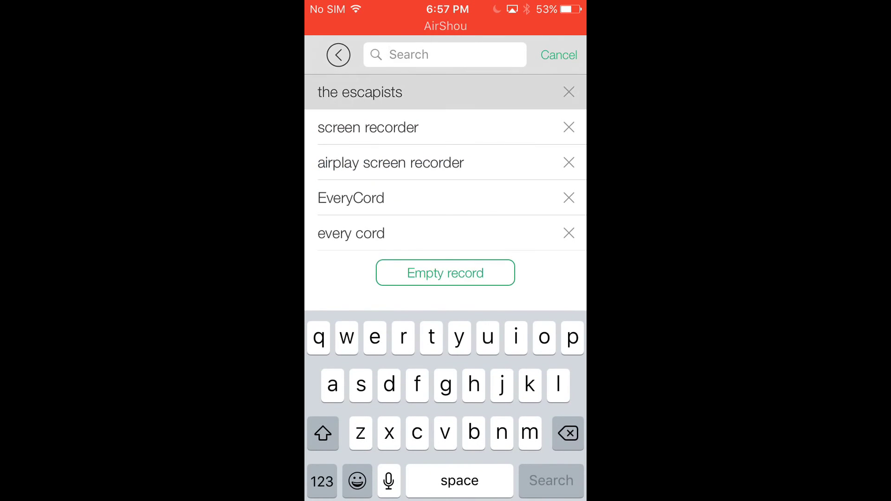
pyautogui.click(360, 92)
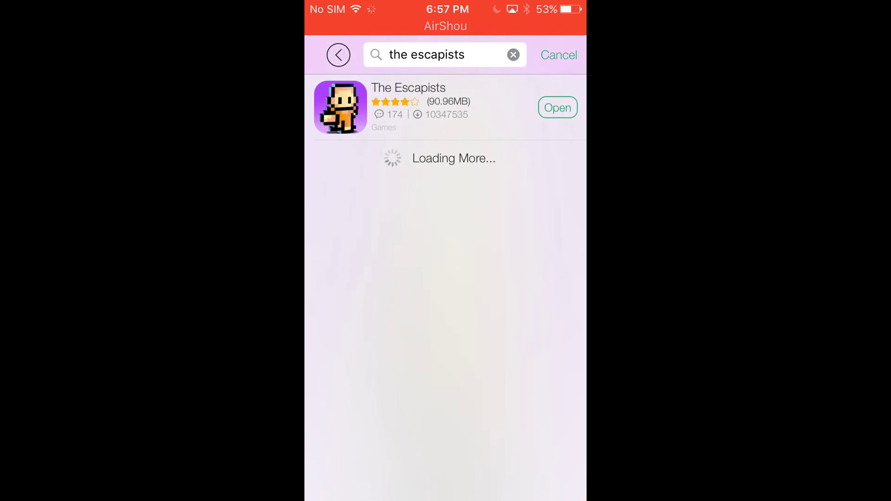
pyautogui.click(418, 107)
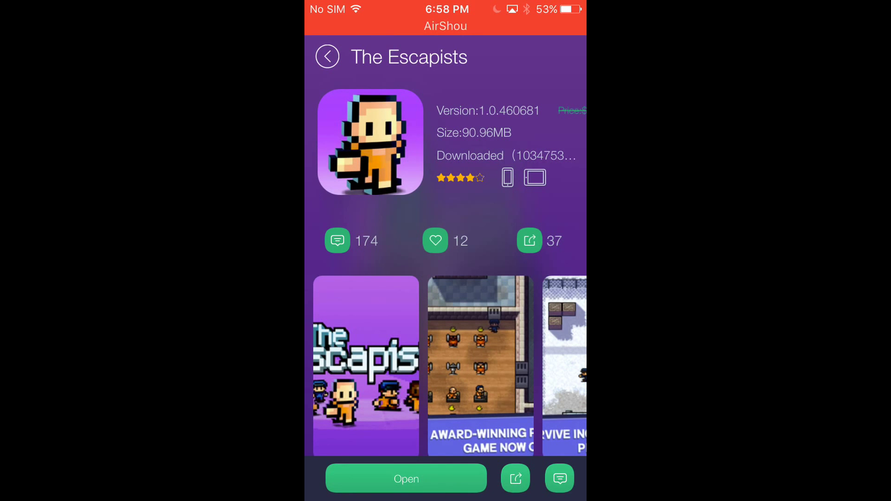
pyautogui.press('super')
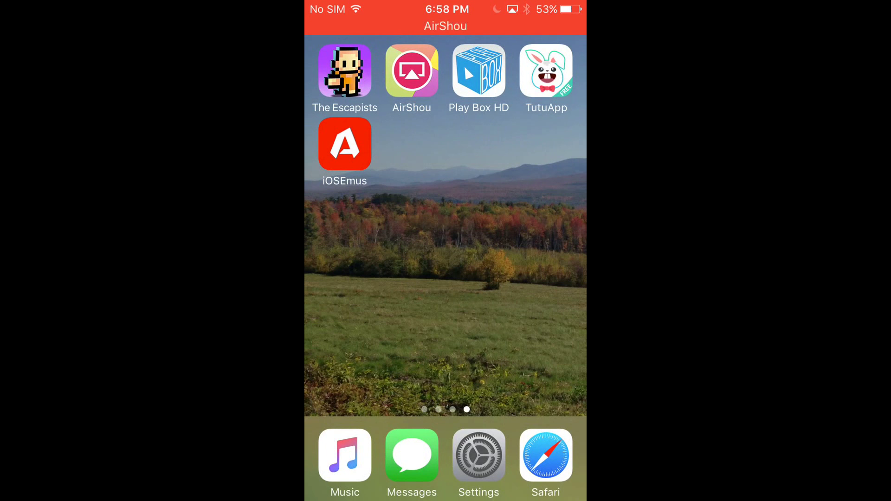
pyautogui.click(479, 456)
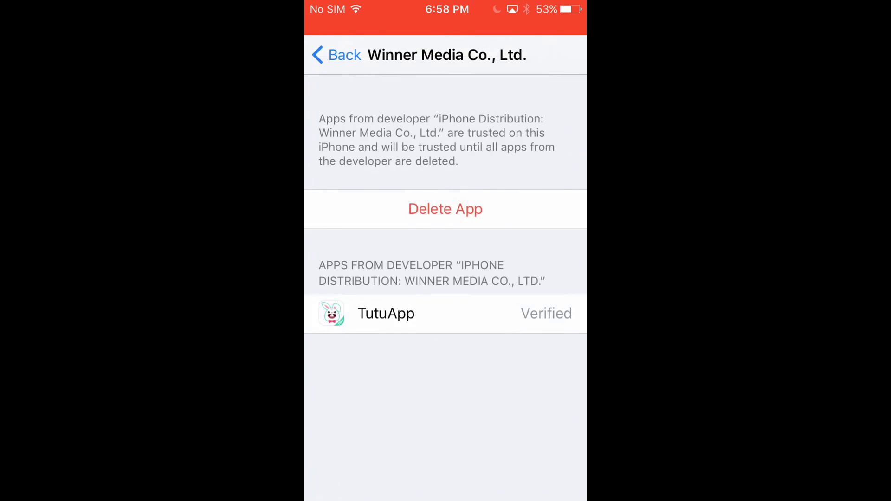
pyautogui.click(338, 55)
pyautogui.click(453, 318)
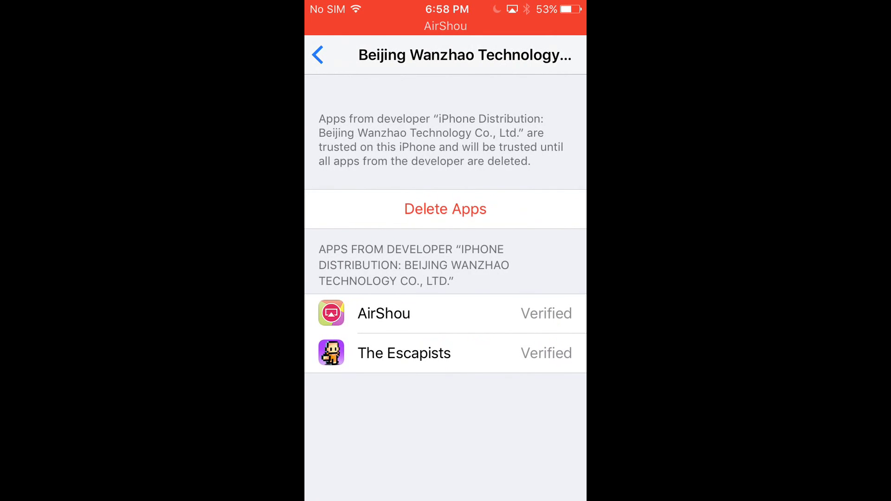
pyautogui.press('super')
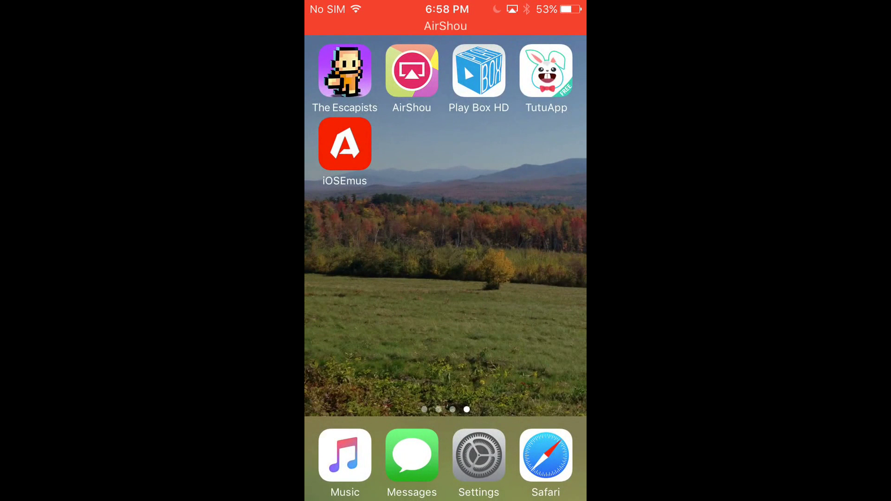